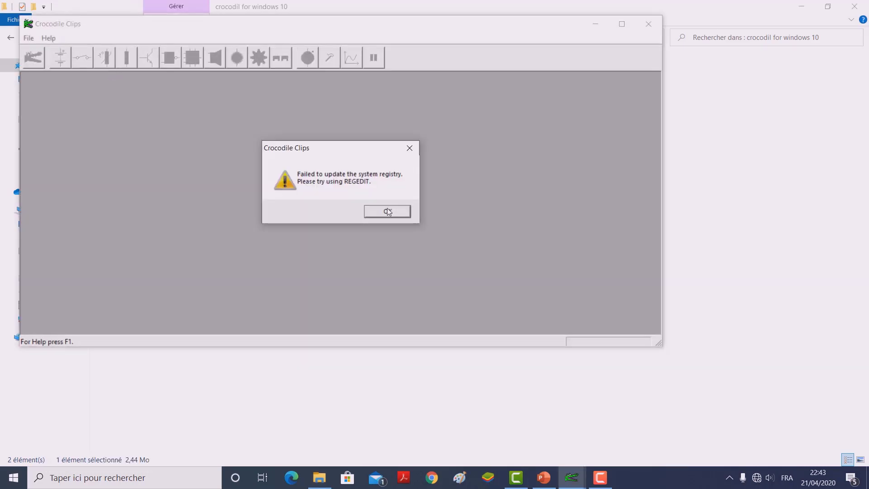
- Dismiss the registry warning, maximize the new design window and magnify the design view by a factor of two
left_click(386, 210)
left_click(104, 201)
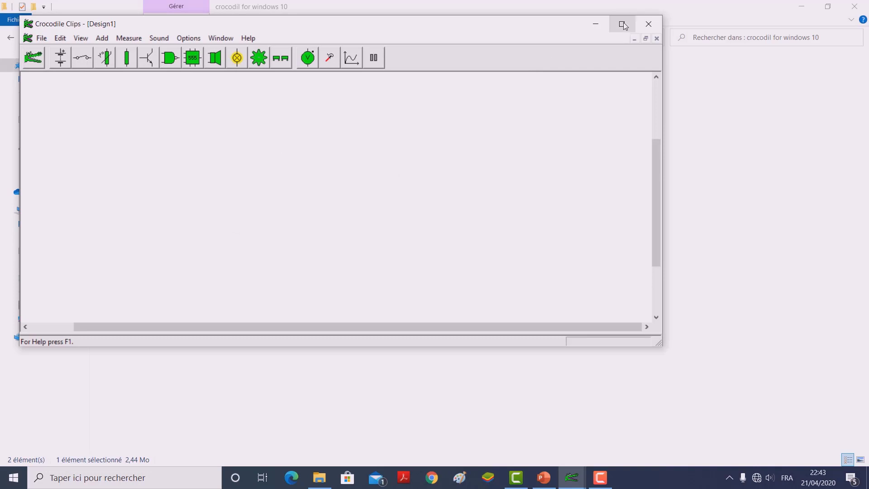
left_click(623, 24)
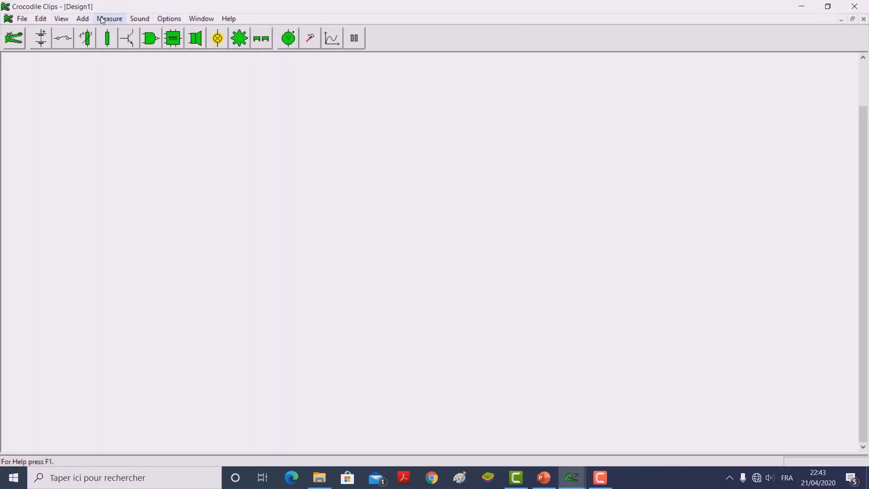
left_click(68, 21)
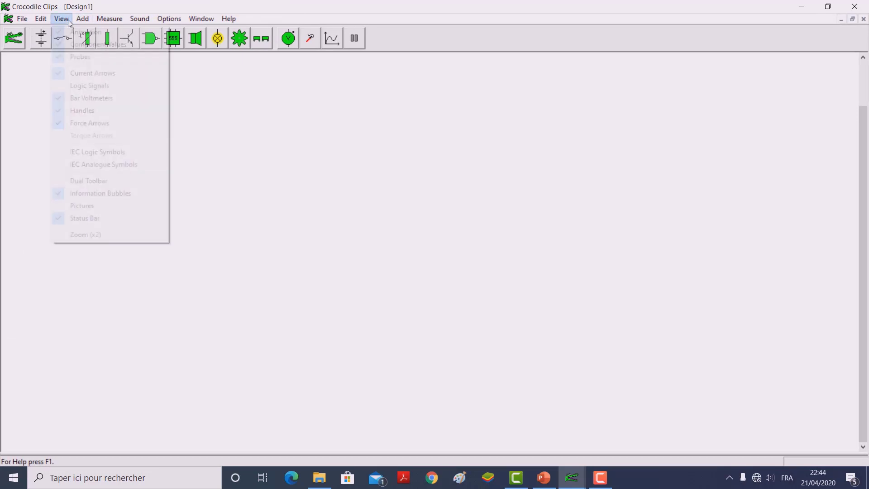
left_click(97, 237)
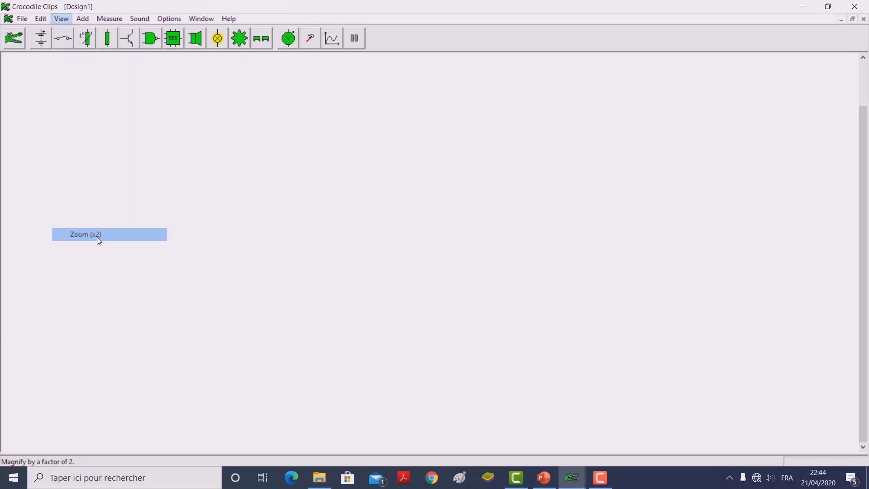
- Place a vertical battery in the upper-left area of the design and set its voltage to 6 V
left_click(40, 42)
mouse_move(41, 38)
left_mouse_down()
mouse_move(120, 123)
mouse_move(153, 125)
left_mouse_up()
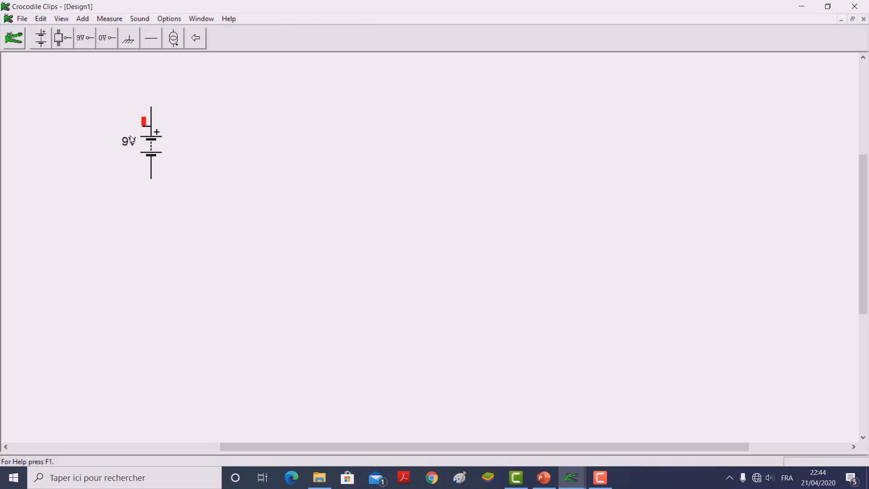
left_click(128, 143)
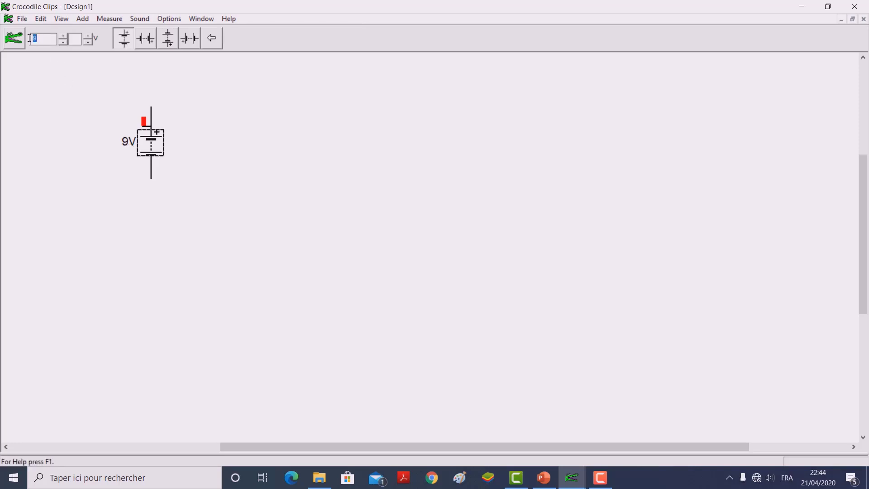
type("6")
left_click(98, 79)
left_click(195, 36)
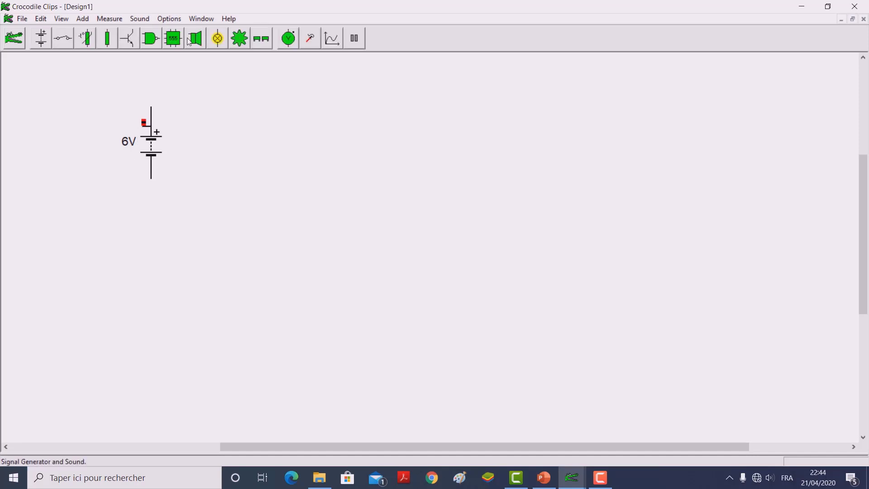
- Place two horizontal 10 kΩ resistors side by side, below and to the right of the battery
left_click(107, 42)
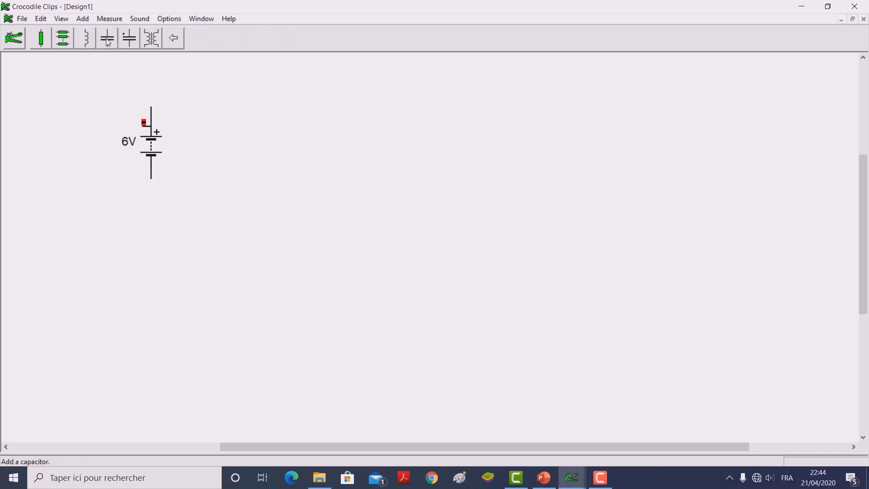
left_click(40, 42)
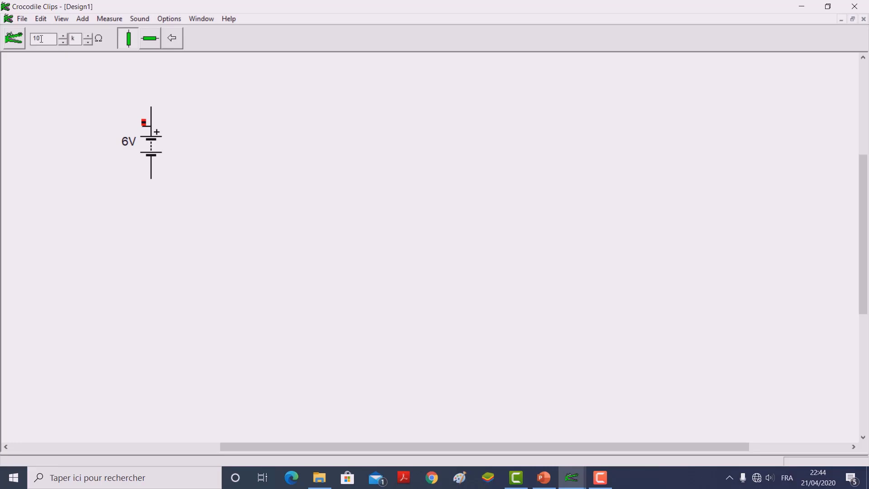
left_click_drag(148, 45, 249, 188)
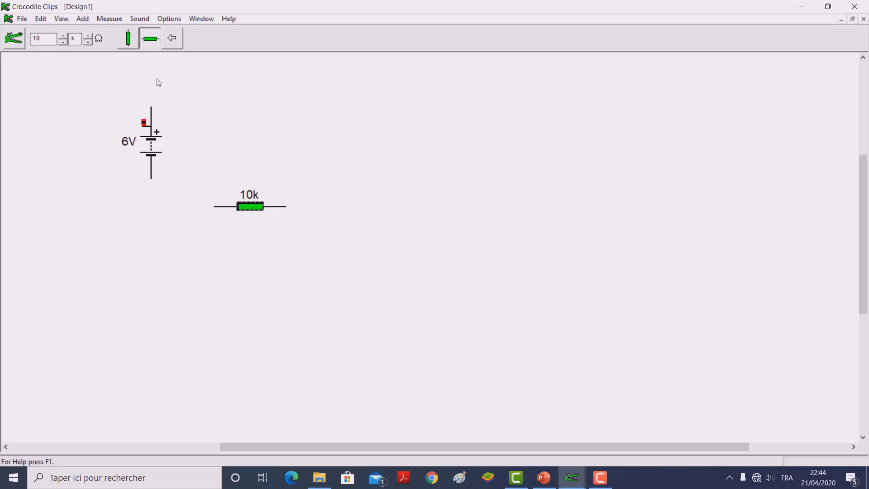
left_click_drag(157, 43, 379, 186)
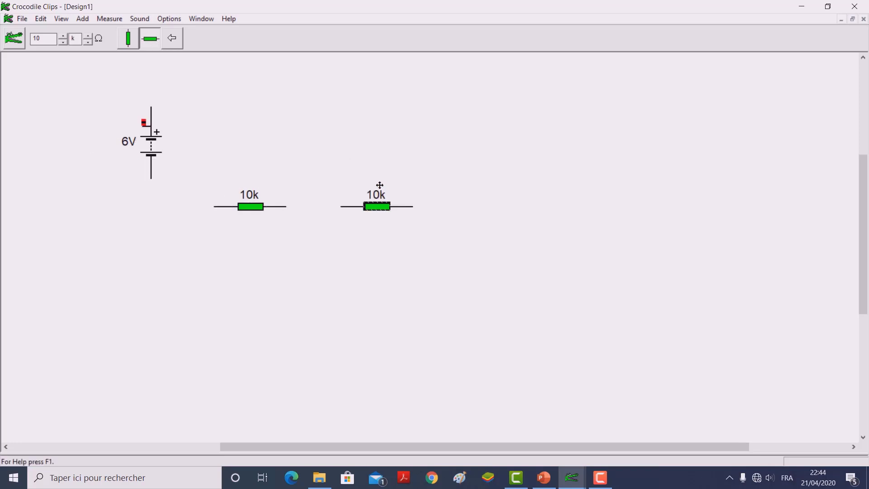
- Place a vertical 1 µF non-polarized capacitor to the right of the battery, above the gap between the two resistors
left_click(174, 40)
left_click_drag(108, 39, 311, 123)
left_click(172, 40)
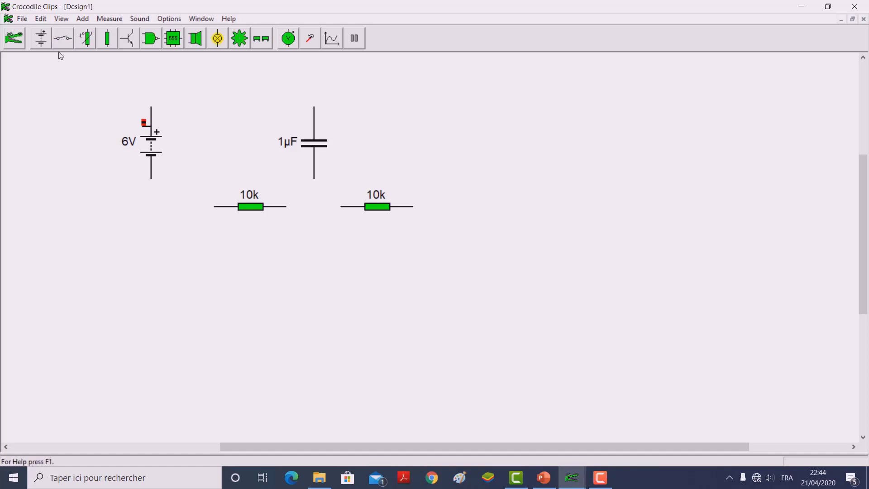
- Place two SPST switches in line above the other components, one on each side of the capacitor
left_click(64, 42)
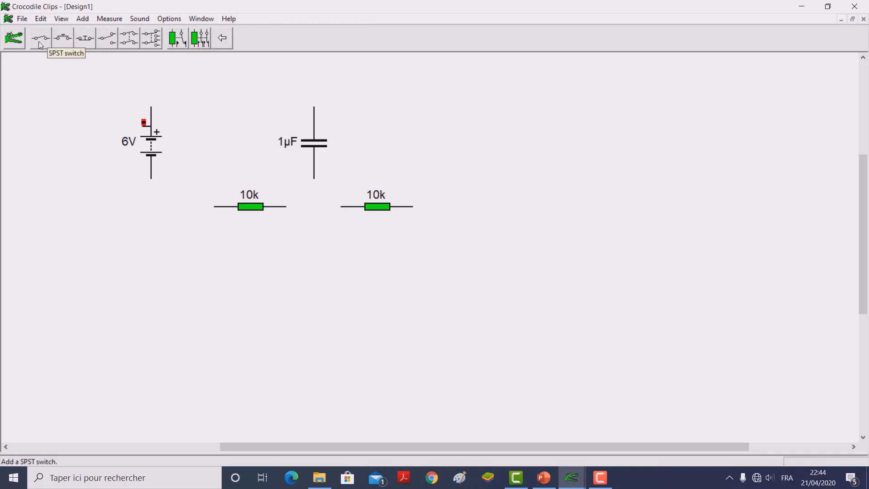
left_click_drag(42, 42, 202, 79)
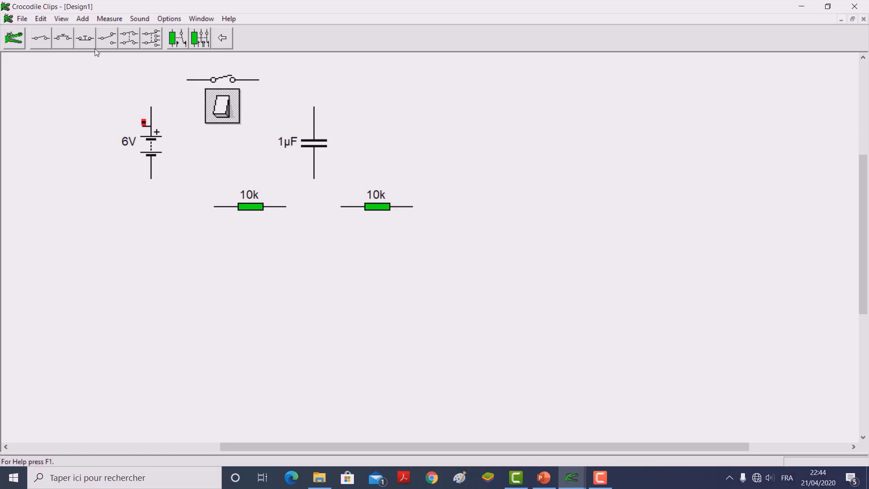
left_click_drag(42, 42, 387, 77)
- Wire the two switches together and the two resistors together, then connect the capacitor between these two wires
left_click_drag(264, 74, 368, 79)
left_click_drag(315, 106, 318, 75)
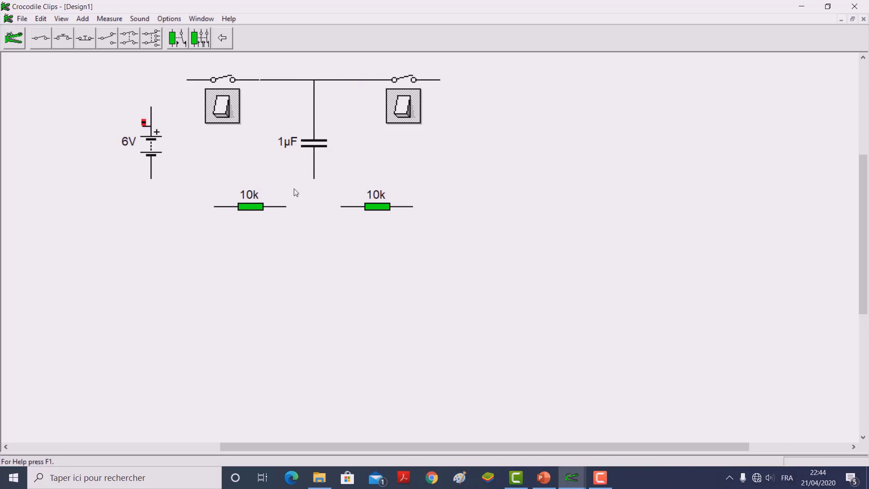
left_click_drag(287, 207, 334, 206)
left_click_drag(314, 179, 314, 206)
- Wire the battery to the left resistor and left switch, and connect the right switch to the right resistor
left_click_drag(216, 211, 152, 174)
left_click_drag(154, 109, 194, 77)
left_click_drag(440, 83, 423, 192)
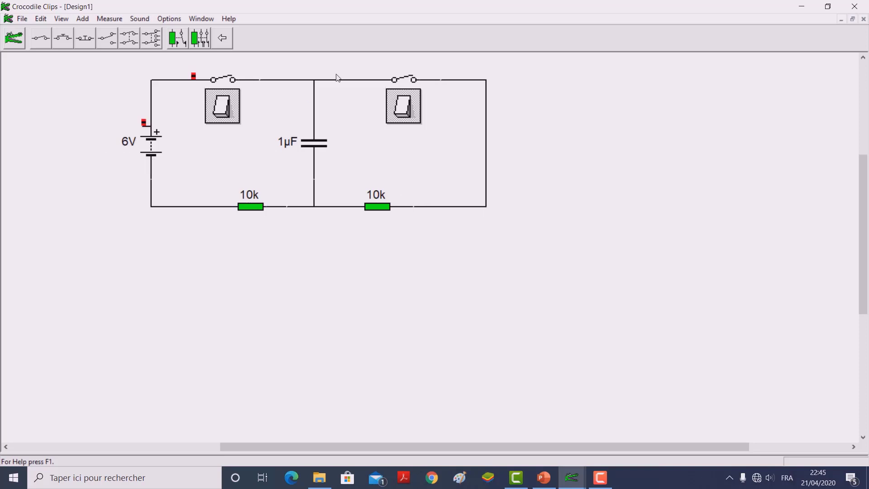
- Add a voltage graph, enlarge its pane to about half the window and set its maximum to 7 V
mouse_move(347, 207)
left_click(222, 38)
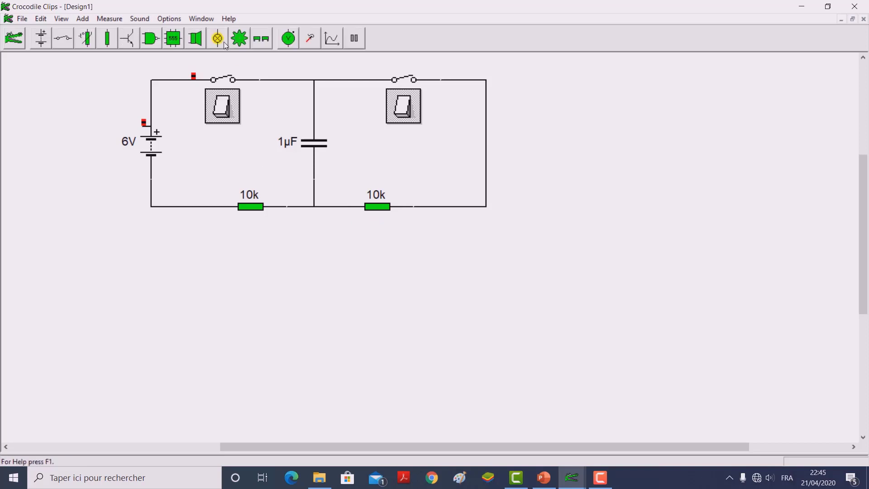
left_click(333, 39)
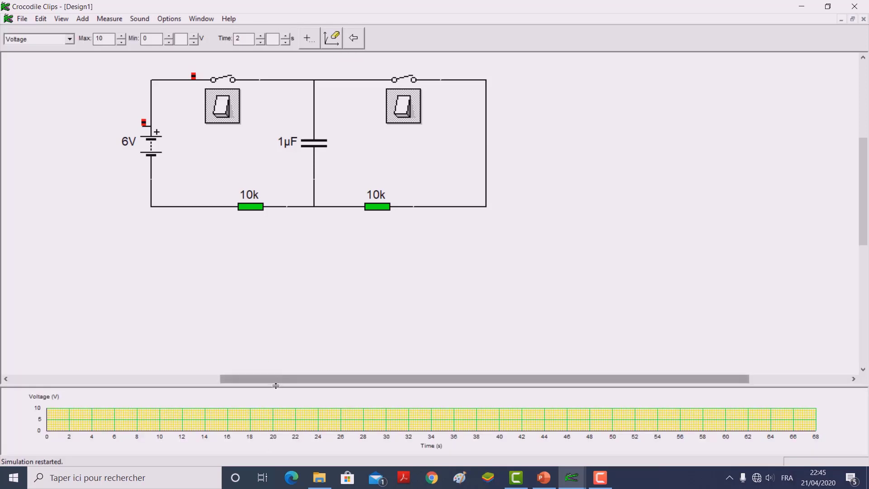
left_click_drag(276, 383, 288, 266)
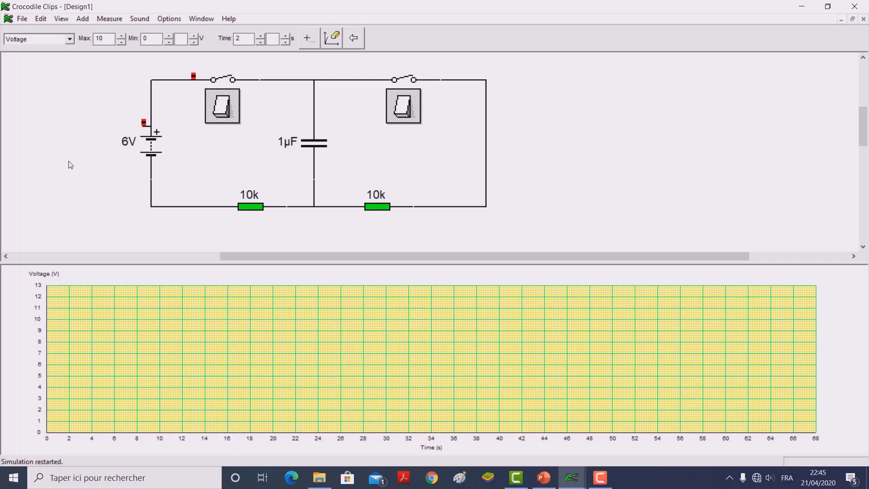
double_click(96, 36)
type("7")
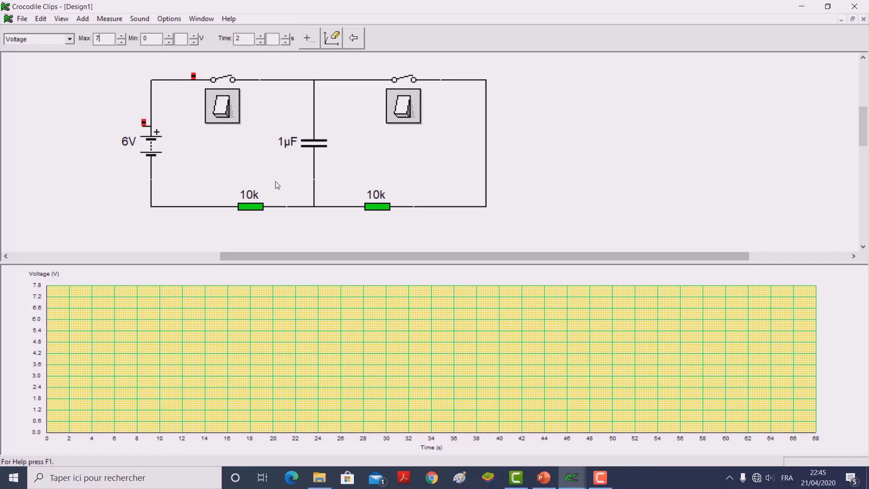
- Set both resistors to 1 kΩ
left_click(250, 197)
double_click(34, 38)
type("1")
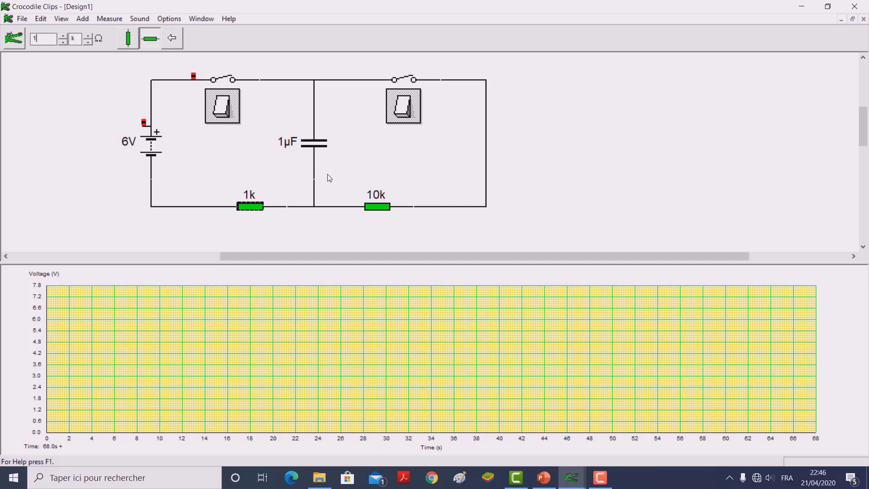
left_click(382, 206)
double_click(57, 38)
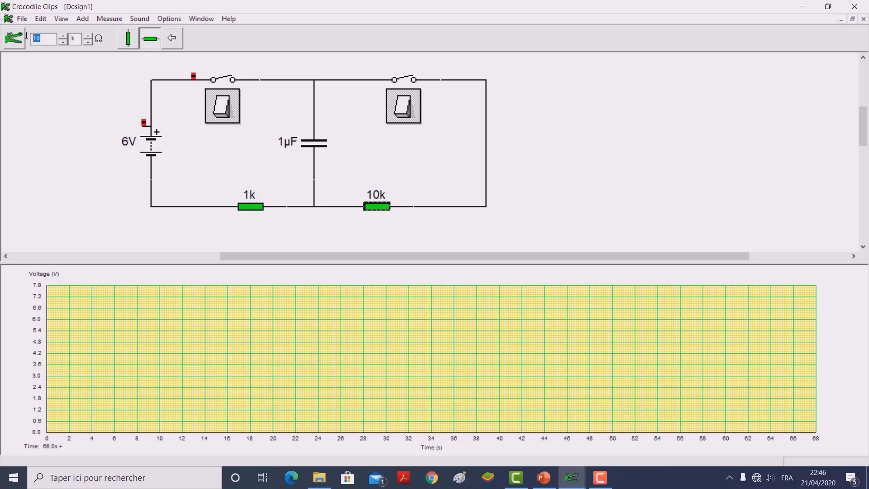
type("1")
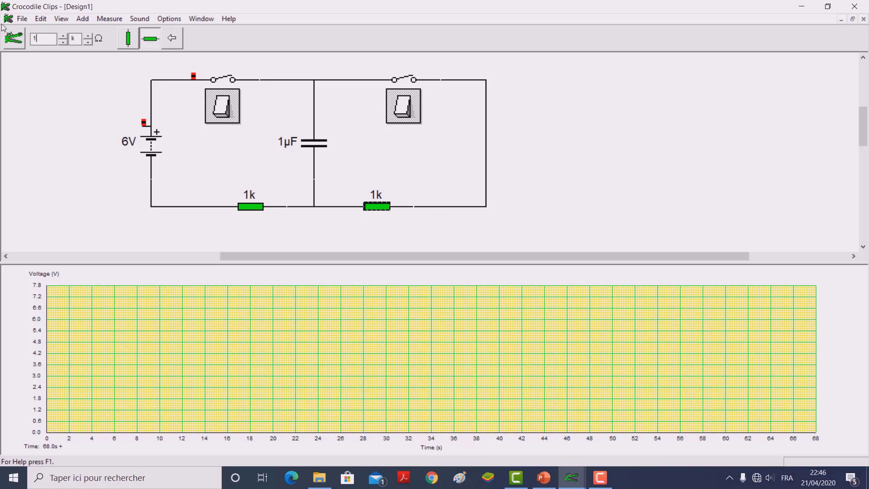
left_click(70, 91)
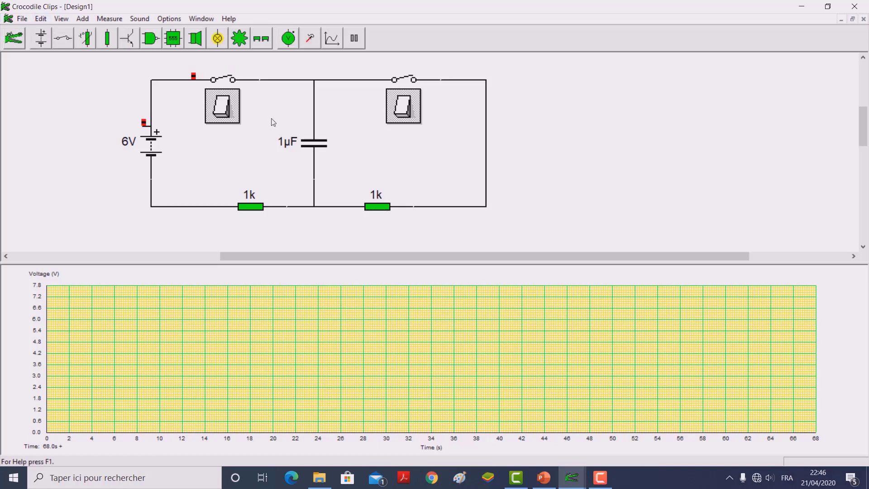
- Change the capacitor's value to 1 mF
left_click(291, 147)
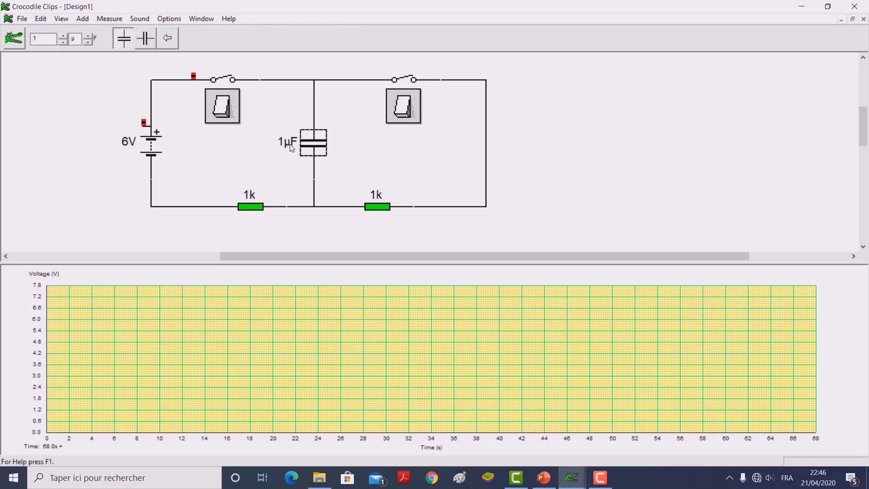
left_click(89, 42)
left_click(88, 37)
left_click(89, 36)
left_click(54, 136)
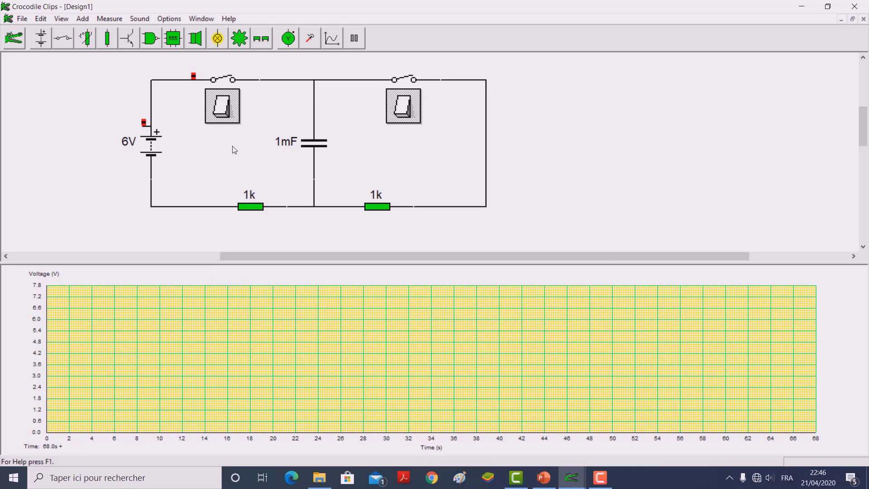
- Set the voltage graph's time scale to 1 s per division
left_click(205, 442)
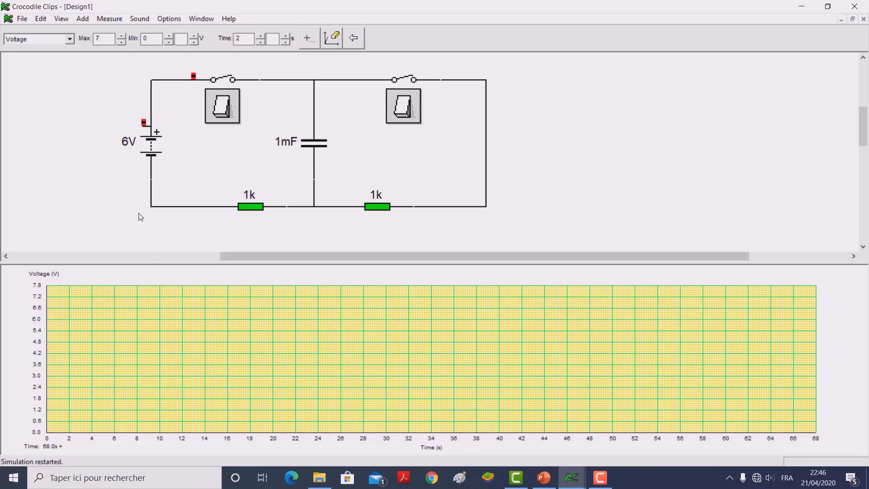
left_click(233, 38)
key("BackSpace")
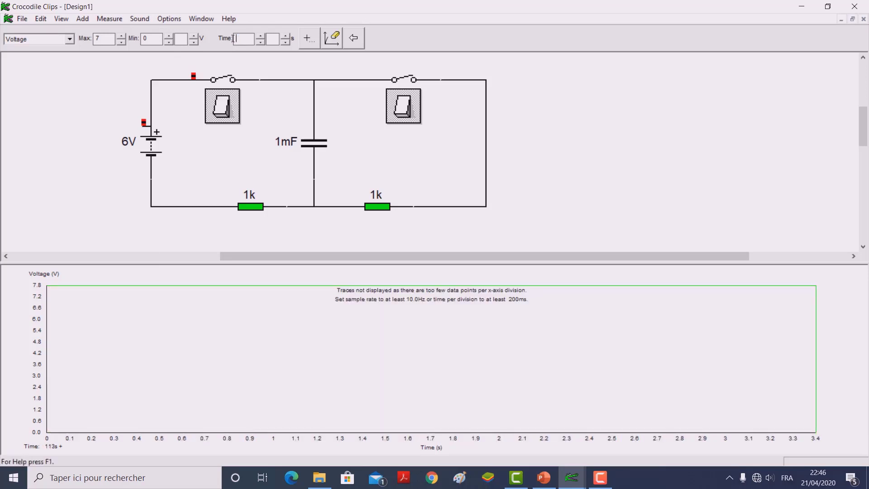
type("1")
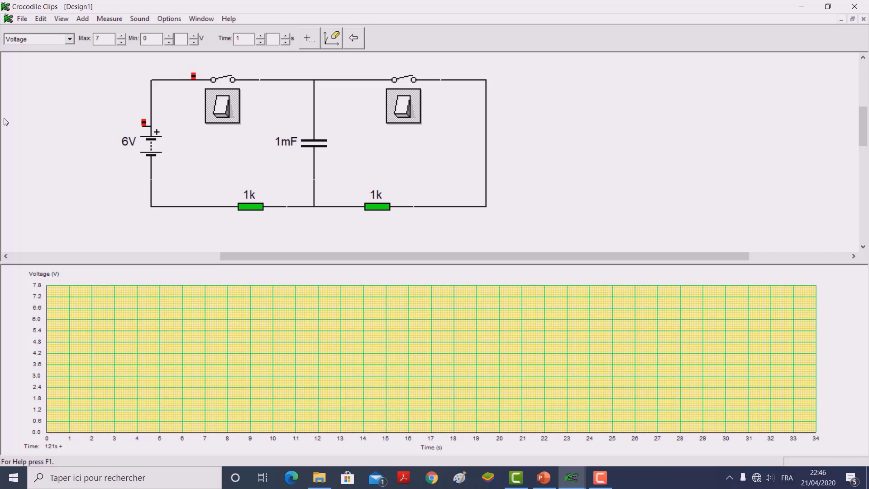
- Attach a voltage probe to the junction between the two switches, above the capacitor
left_click(353, 39)
left_click(309, 39)
mouse_move(309, 43)
left_mouse_down()
mouse_move(312, 149)
mouse_move(319, 75)
left_mouse_up()
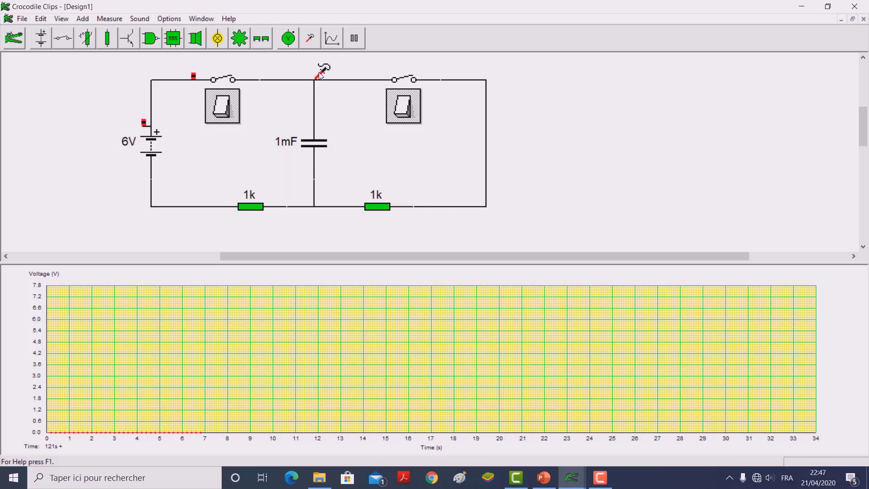
mouse_move(320, 76)
- Add a ground connection to the wire between the two resistors, just left of the capacitor's lower junction
left_click(40, 43)
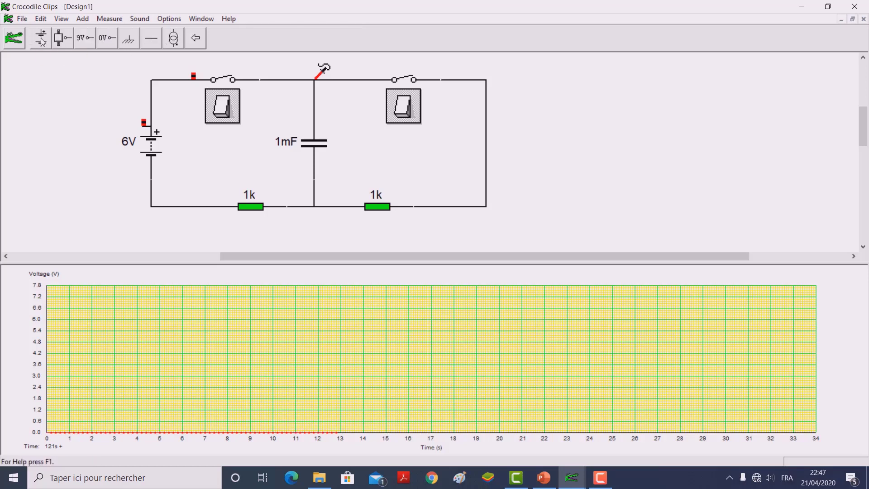
left_click_drag(126, 44, 310, 222)
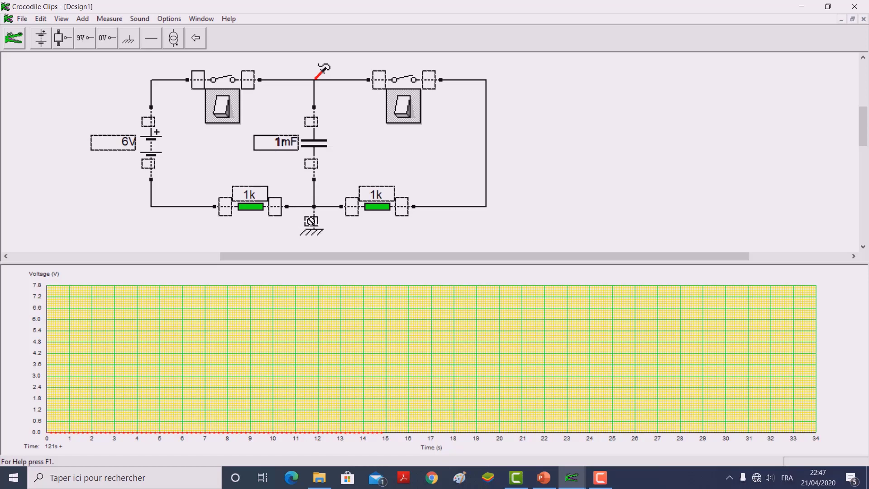
mouse_move(311, 221)
left_mouse_down()
mouse_move(502, 176)
mouse_move(308, 249)
mouse_move(311, 217)
mouse_move(302, 219)
left_mouse_up()
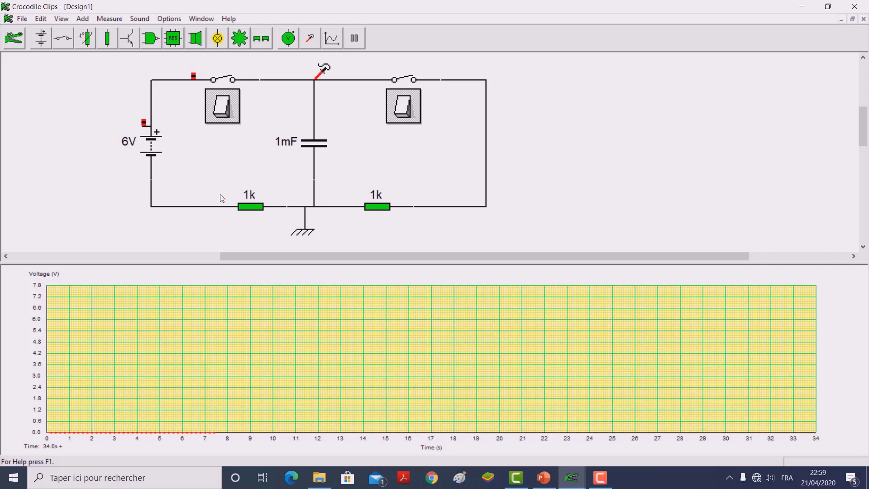
- Close the left switch to charge the capacitor, and pause the simulation once the voltage curve has levelled off
left_click(227, 112)
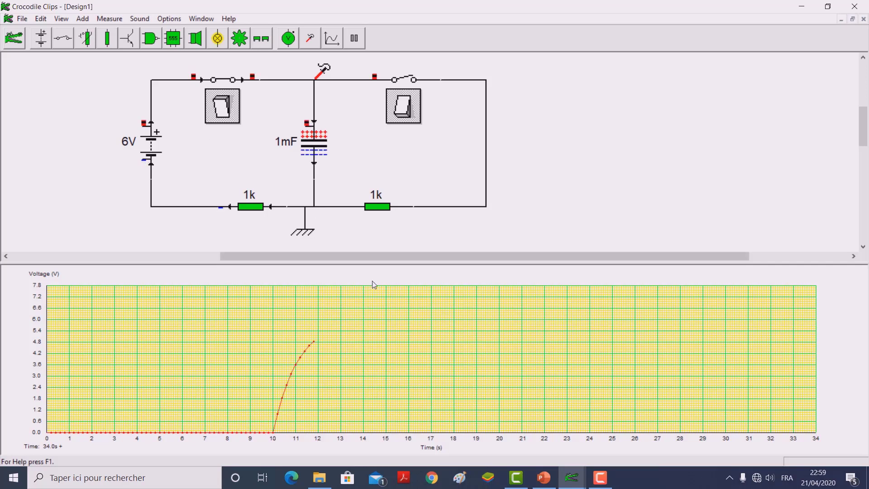
left_click(355, 40)
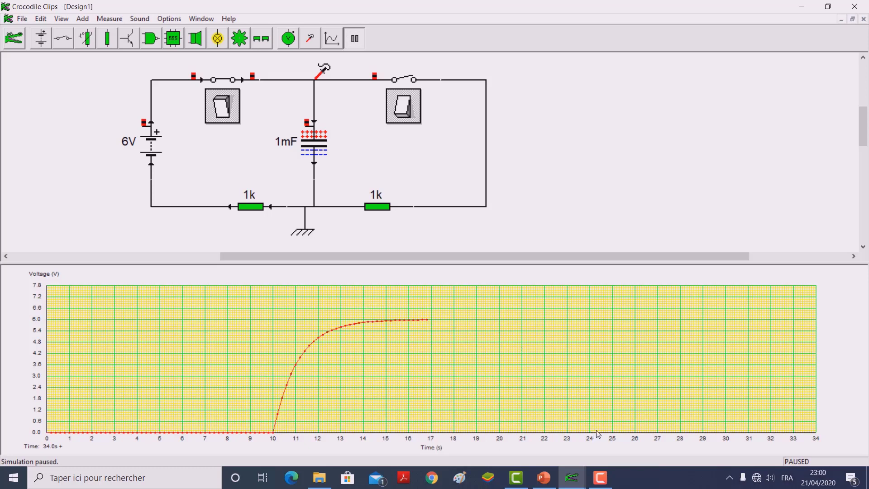
- Open the left switch, close the right one to discharge the capacitor, and pause the simulation once the voltage curve has decayed
left_click(226, 101)
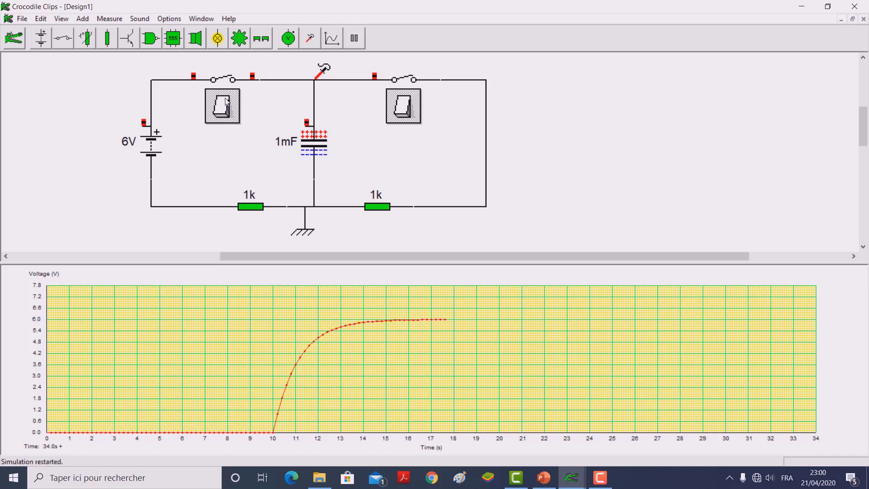
left_click(356, 38)
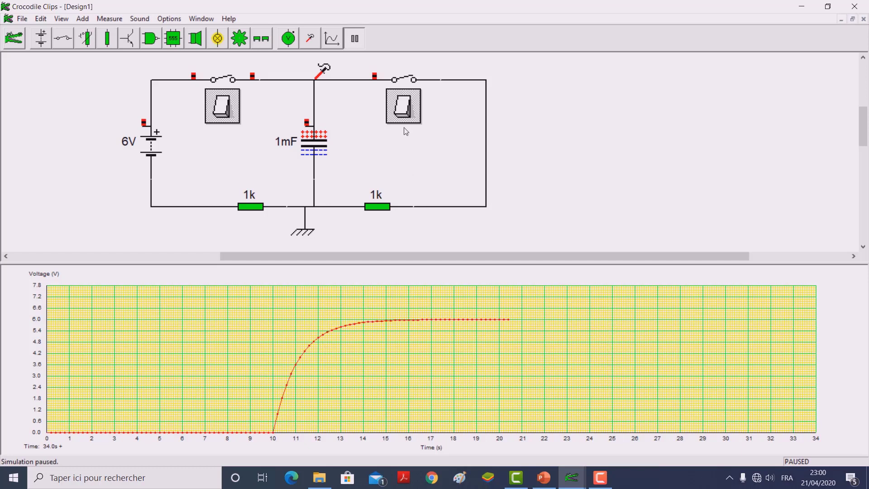
key("space")
left_click(401, 111)
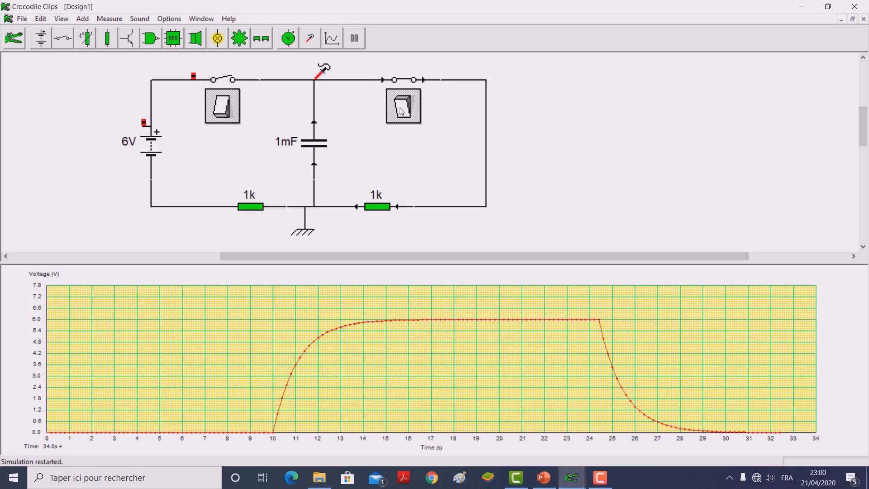
left_click(355, 39)
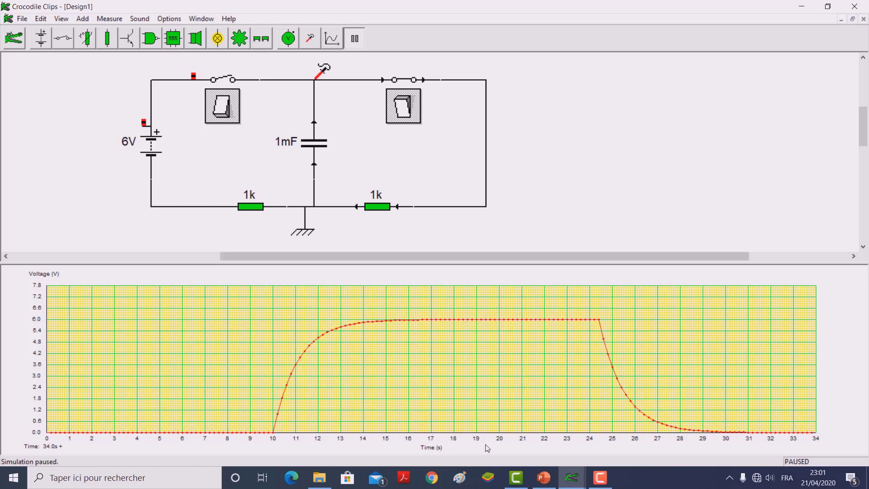
- Switch to Paint, enlarge the blank canvas and paste the screenshot of the circuit and voltage graph
left_click(457, 484)
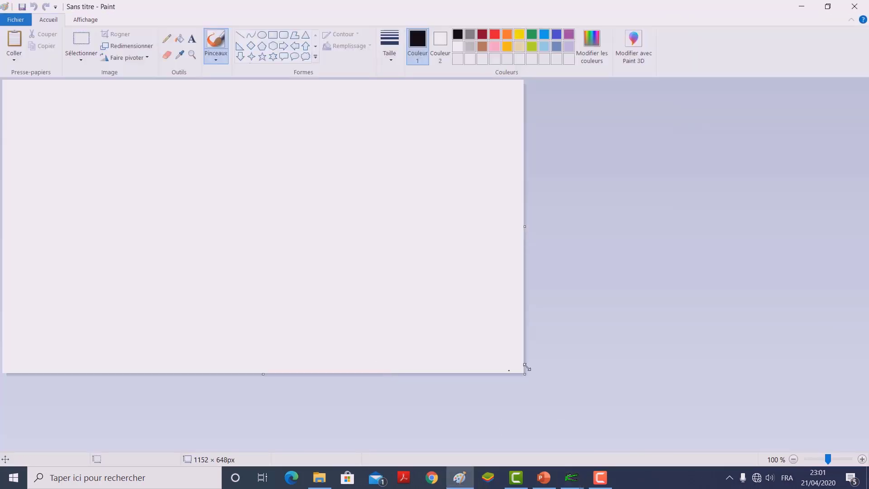
left_click_drag(525, 373, 758, 456)
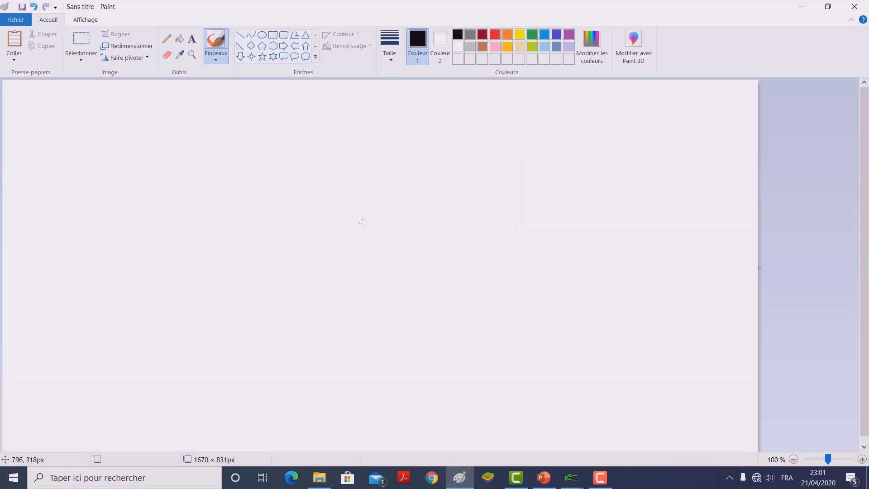
left_click(81, 40)
key("ctrl+v")
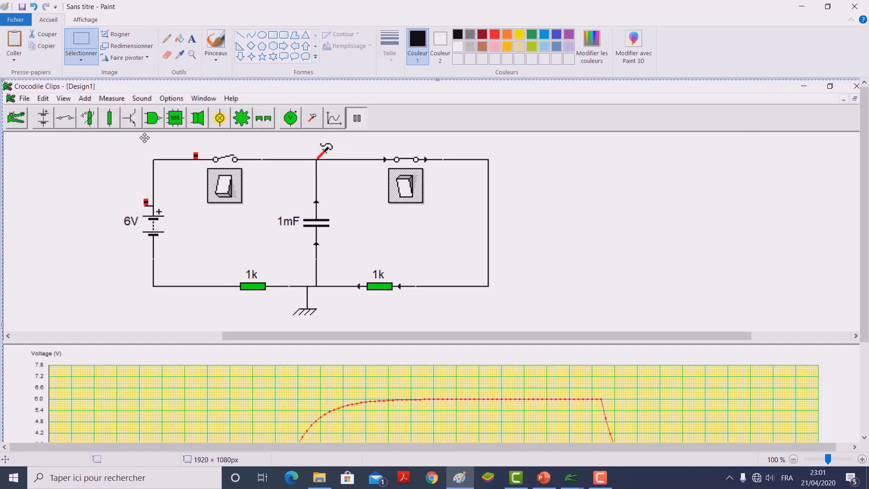
- Erase the flat part of the graph before the 10 s mark, where charging starts
scroll(258, 151, "down", 5)
scroll(259, 159, "up", 1)
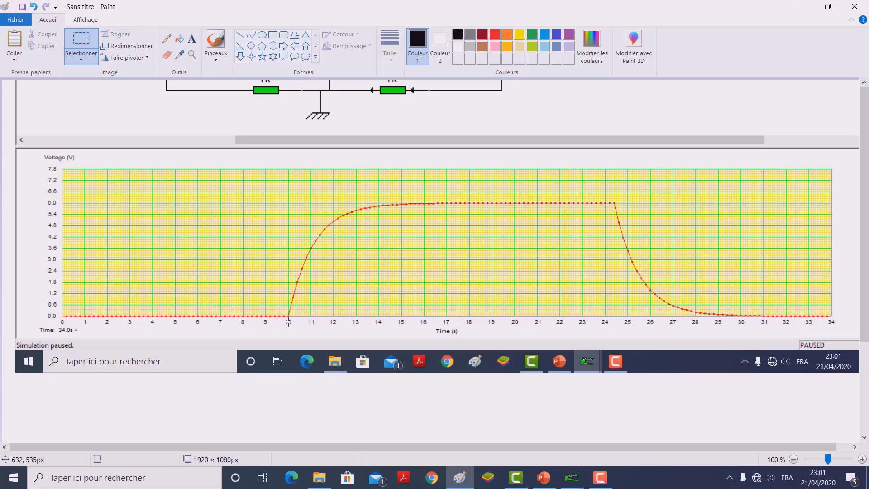
left_click_drag(286, 156, 62, 364)
key("Delete")
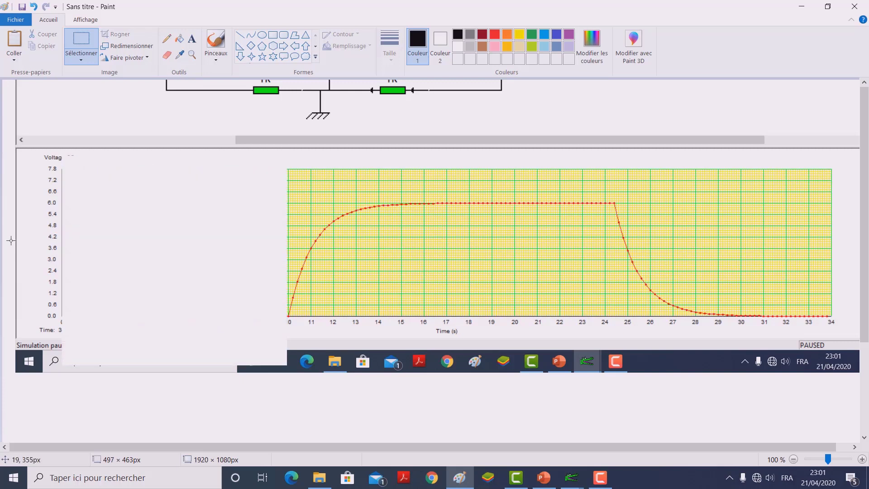
- Move the voltage scale so its axis lines up with the start of the charging curve
left_click_drag(34, 152, 268, 300)
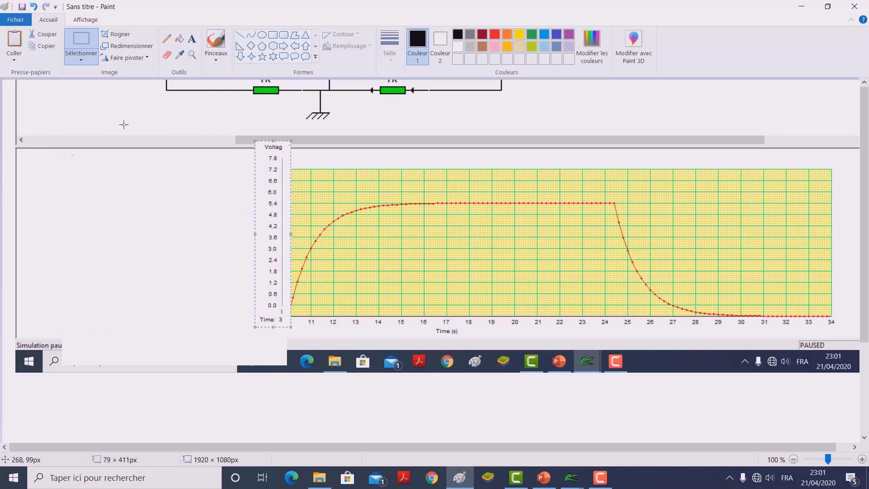
left_click(81, 57)
left_click(110, 161)
left_click_drag(261, 209, 266, 211)
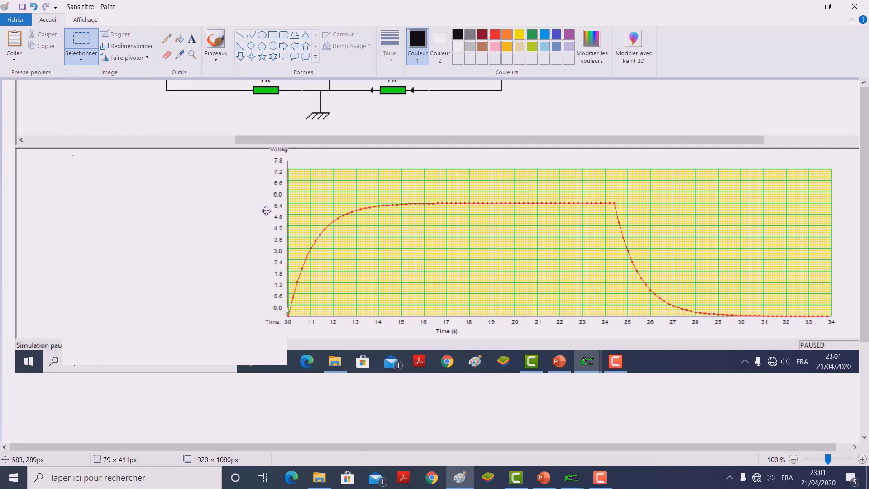
left_click(191, 336)
- Move the charging part of the graph, from its voltage scale to the 20 s mark, into the blank area on its left
left_click_drag(268, 153, 532, 329)
left_click_drag(473, 287, 281, 289)
left_click(423, 269)
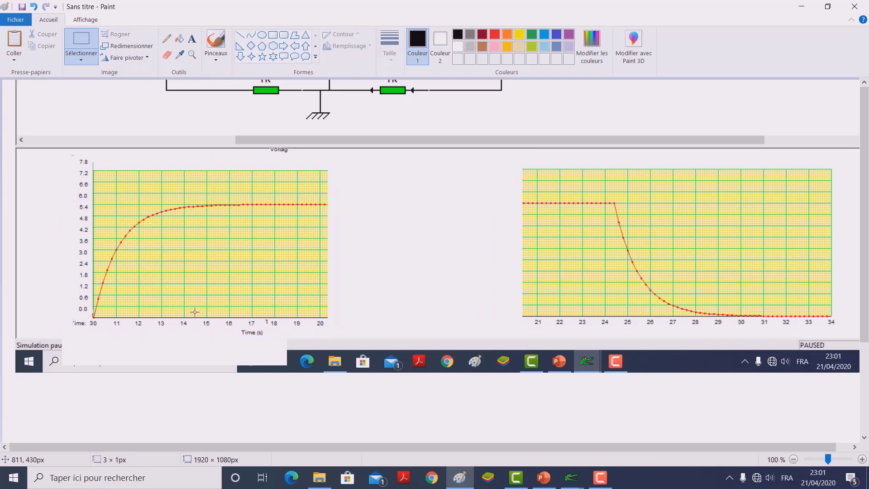
- Clear the time labels under the charging graph and place a text label 1 under the first time division
mouse_move(88, 320)
left_mouse_down()
mouse_move(203, 337)
mouse_move(368, 334)
mouse_move(378, 324)
left_mouse_up()
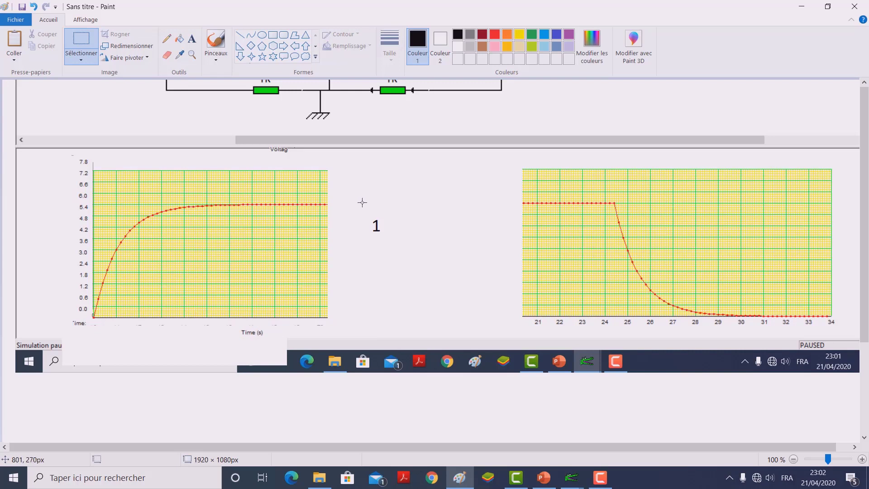
left_click_drag(361, 202, 416, 288)
mouse_move(396, 259)
left_mouse_down()
mouse_move(258, 332)
mouse_move(134, 345)
mouse_move(135, 362)
left_mouse_up()
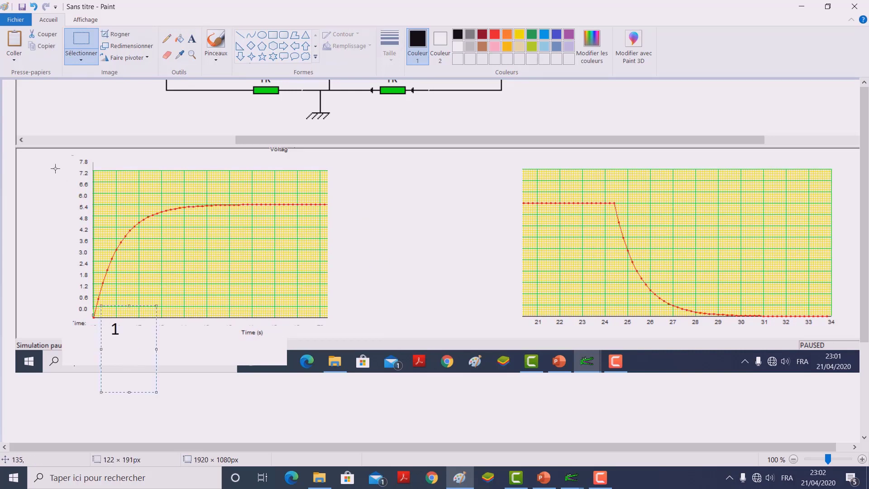
- Copy the charging graph, paste it onto slide 4 of the PowerPoint presentation and enlarge the picture
left_click_drag(59, 155, 334, 339)
key("ctrl+c")
key("alt+Tab")
key("ctrl+v")
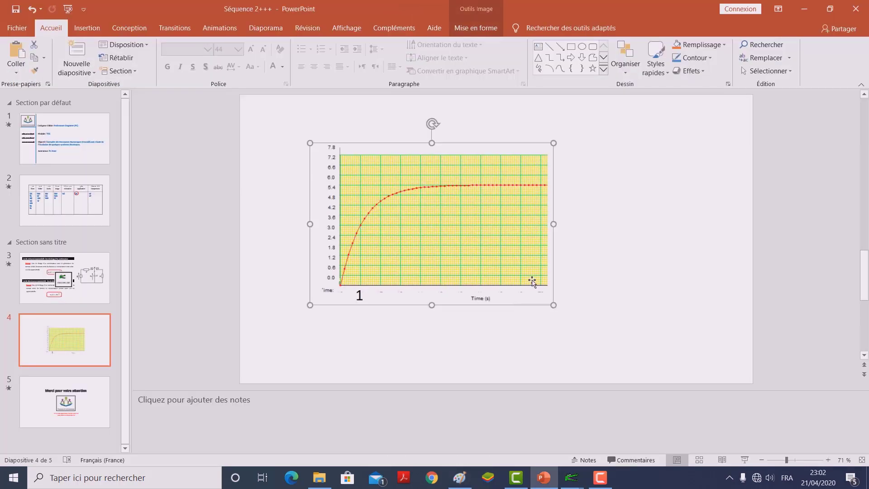
left_click_drag(552, 306, 633, 355)
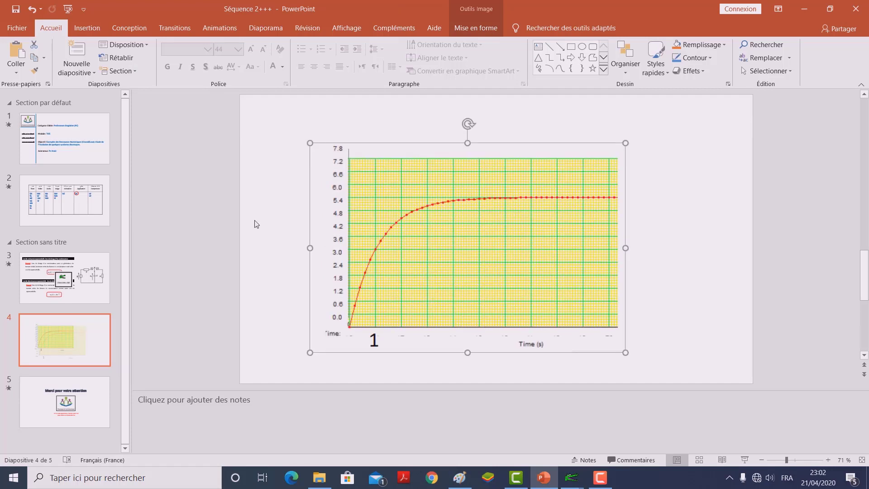
left_click(253, 220)
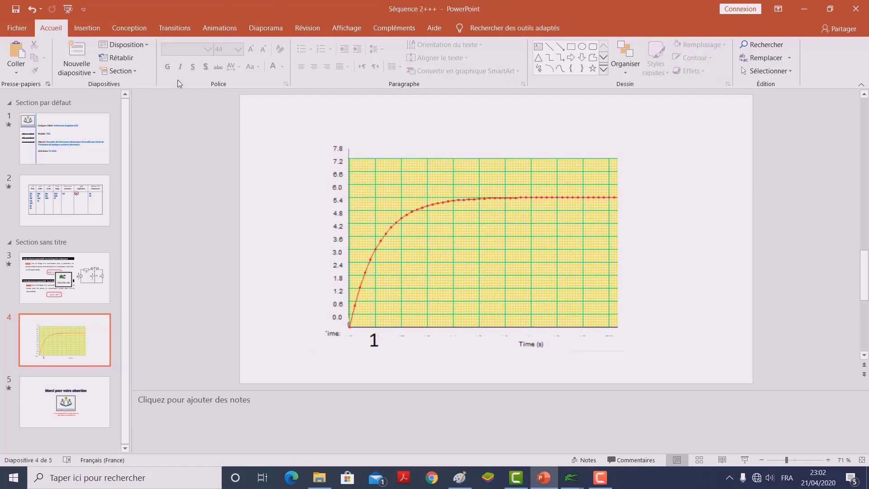
- Draw a straight vertical line across the graph at the fifth time division
left_click(85, 29)
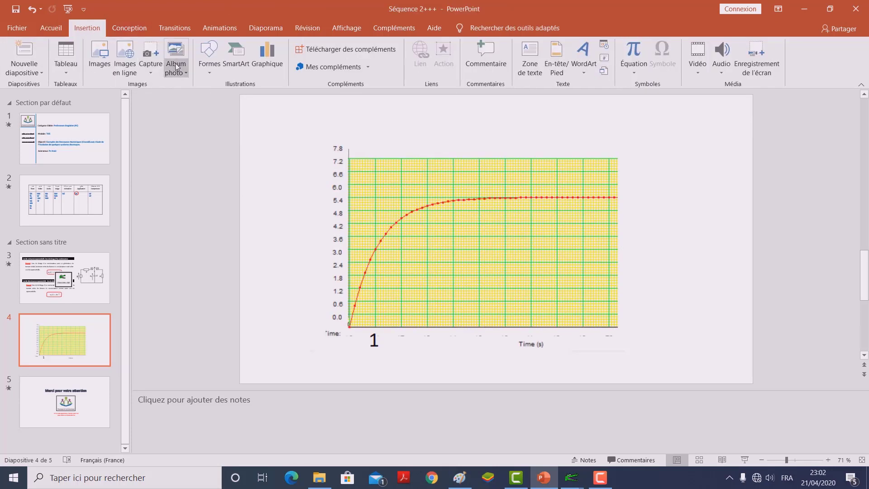
left_click(209, 73)
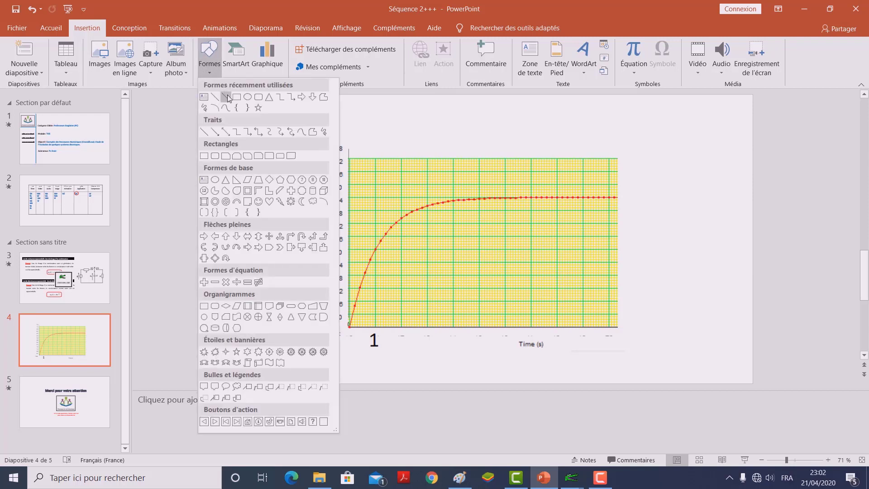
left_click(217, 99)
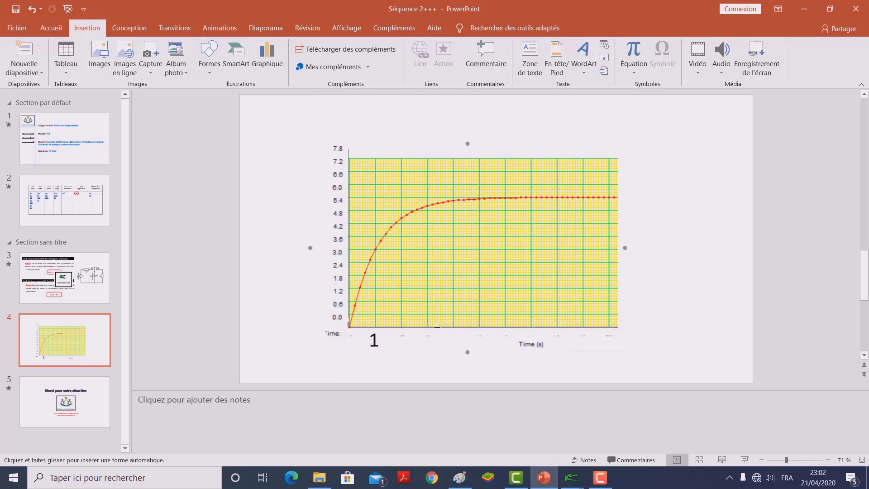
left_click_drag(478, 338, 478, 133)
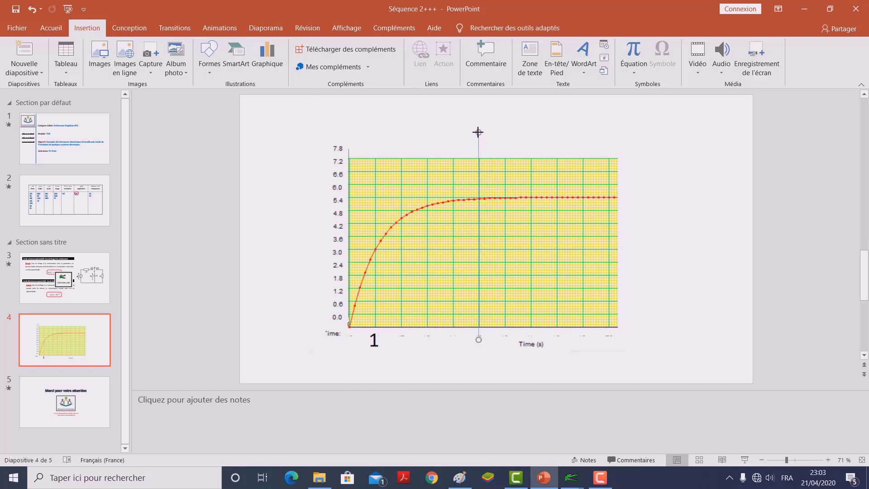